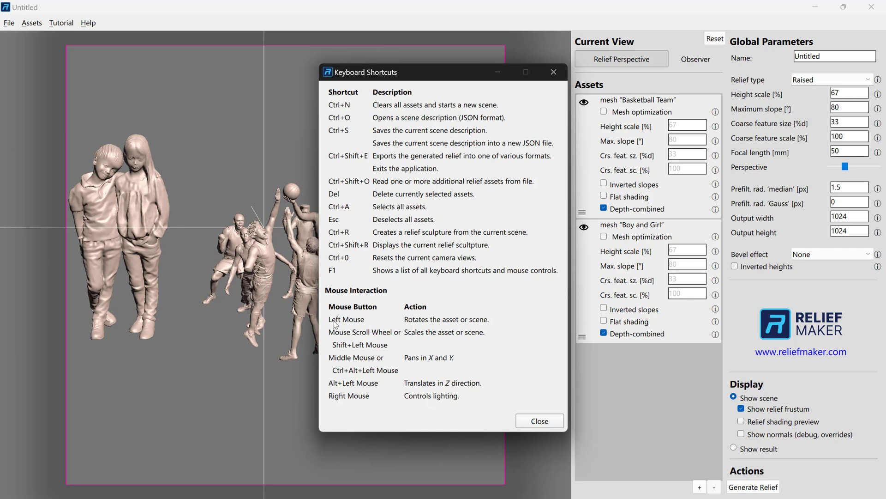
Step: Close the keyboard shortcuts list and rotate the whole scene slightly with no asset selected
click(547, 420)
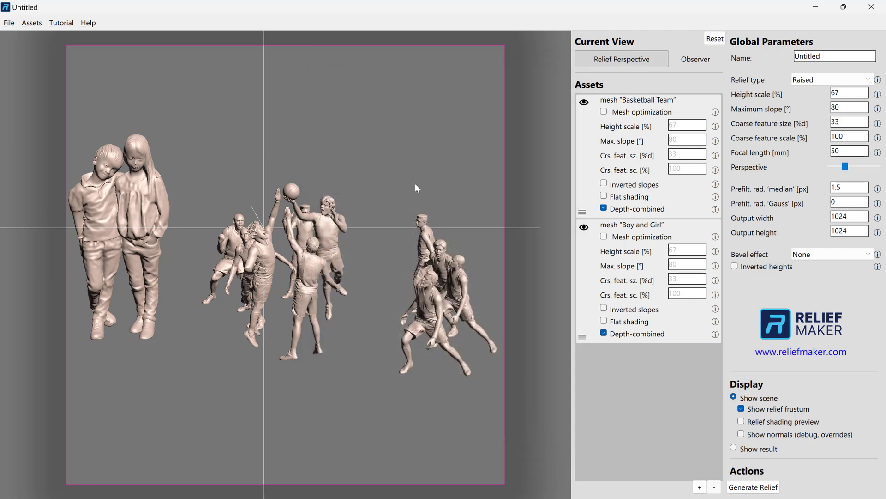
key(r)
key(r)
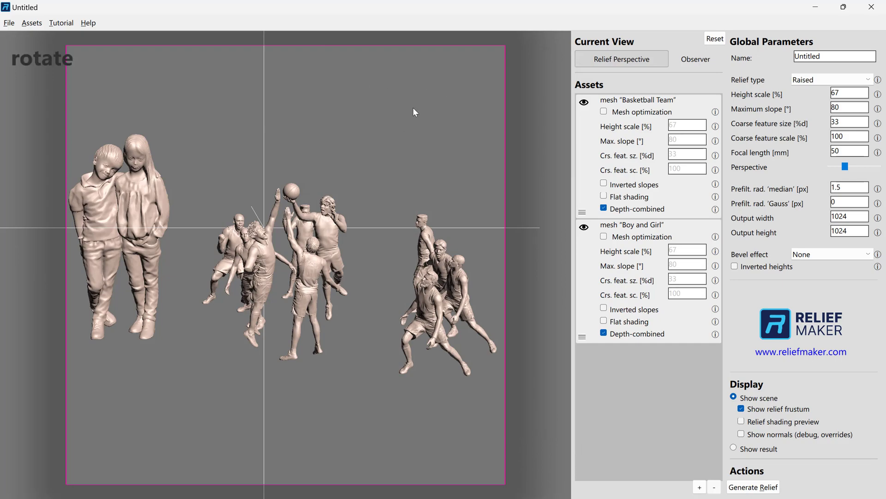
mouse_move(414, 111)
mouse_down()
mouse_move(292, 108)
mouse_move(165, 143)
mouse_move(452, 101)
mouse_move(413, 105)
mouse_up()
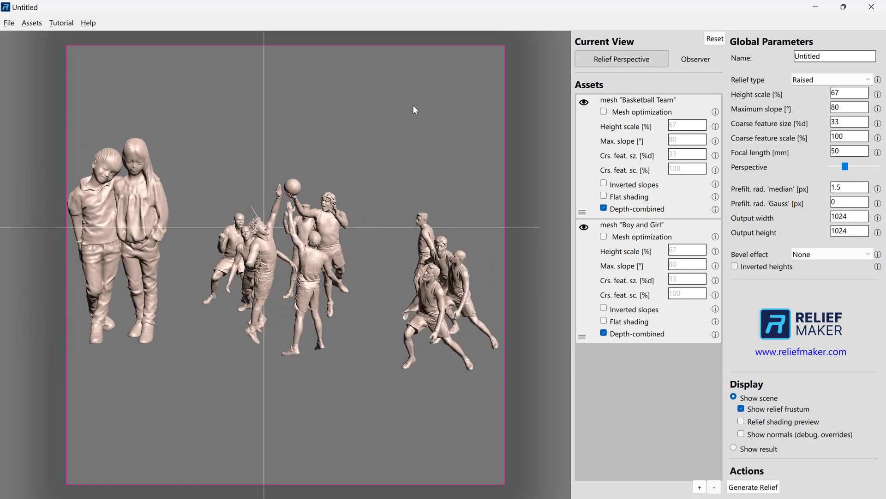
Step: Select the Boy and Girl mesh, switch to the Basketball Team mesh, and clear the selection
click(132, 189)
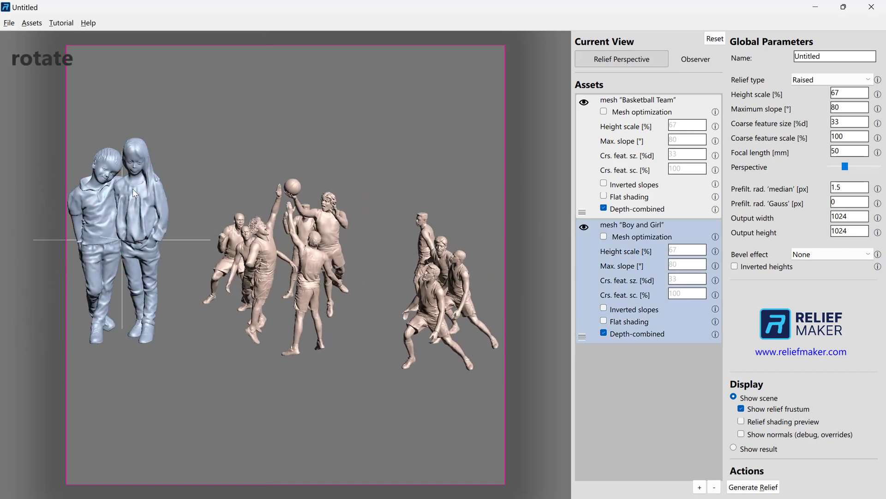
click(326, 220)
click(408, 112)
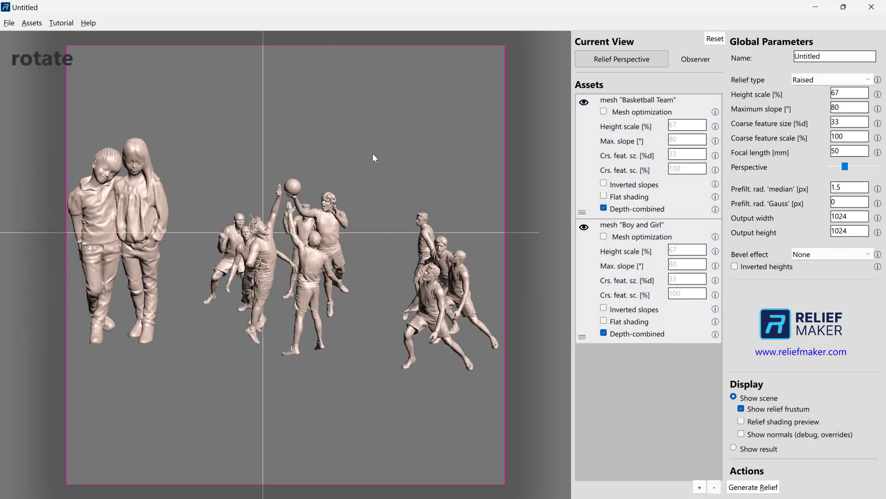
Step: Rotate the whole scene to view both meshes from another side, reduce its scale, and shift it back toward the relief frame
drag(374, 157, 314, 178)
scroll(315, 178, down, 3)
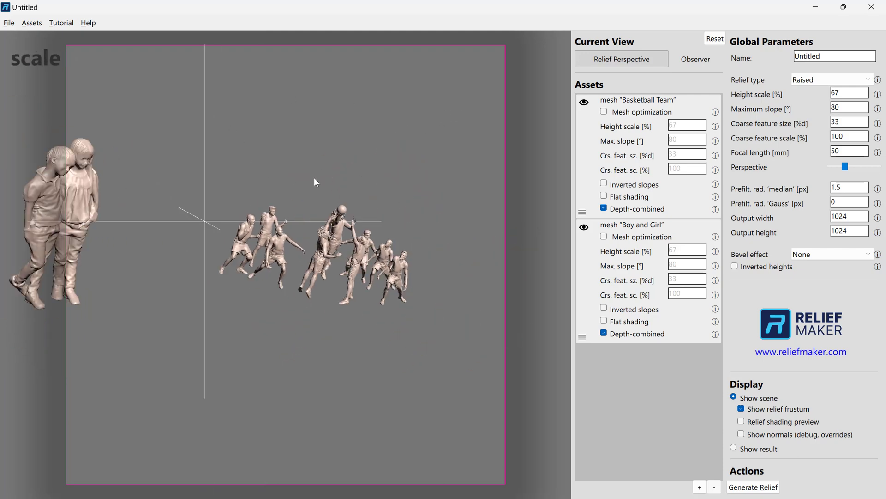
scroll(314, 178, up, 1)
right_drag(263, 168, 310, 168)
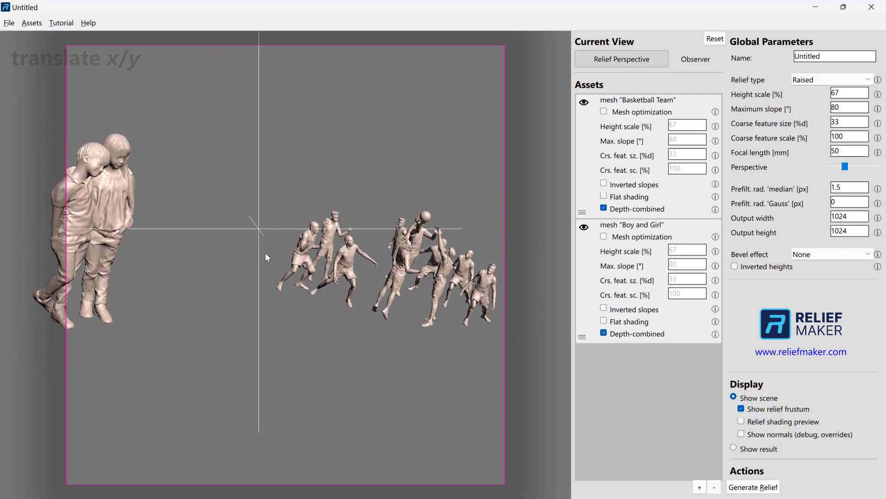
Step: Move the Boy and Girl mesh beside the Basketball Team, enlarge it slightly, and deselect it
click(104, 204)
right_drag(102, 201, 353, 223)
scroll(352, 221, up, 3)
click(436, 146)
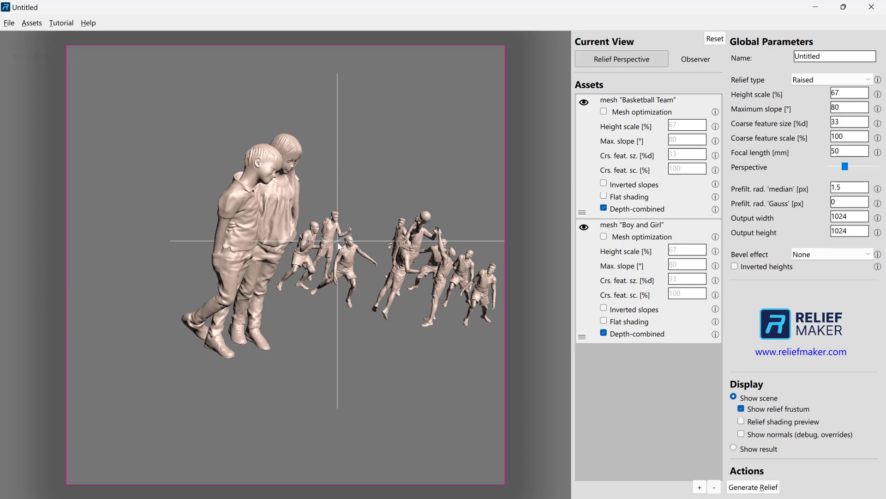
Step: Move only the Boy and Girl mesh back to the frame's left edge, adjust its scale, and deselect it
click(263, 220)
right_drag(263, 221, 0, 214)
scroll(104, 210, up, 2)
scroll(84, 207, down, 2)
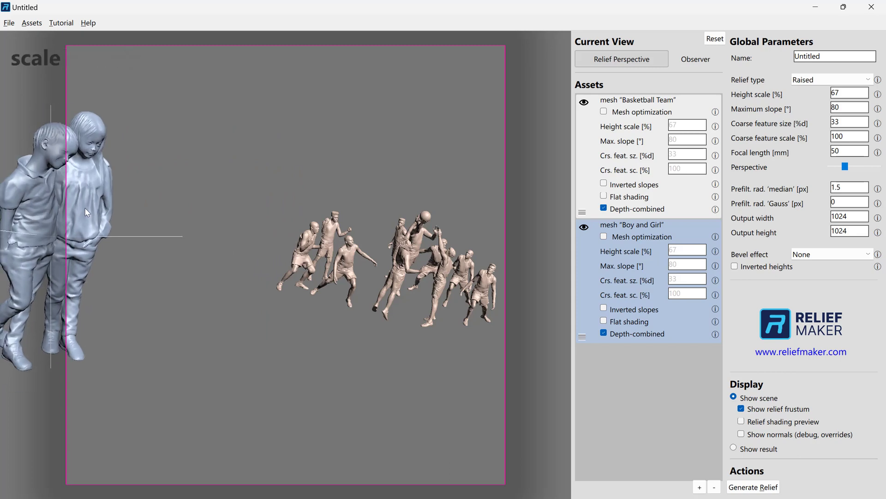
click(237, 155)
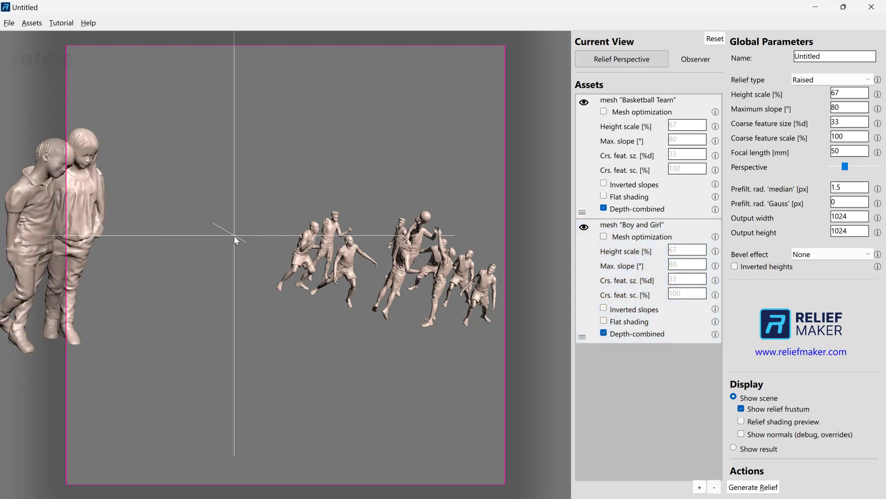
Step: Rotate the whole scene toward a frontal view, pan it to the right, and enlarge it
drag(306, 153, 233, 157)
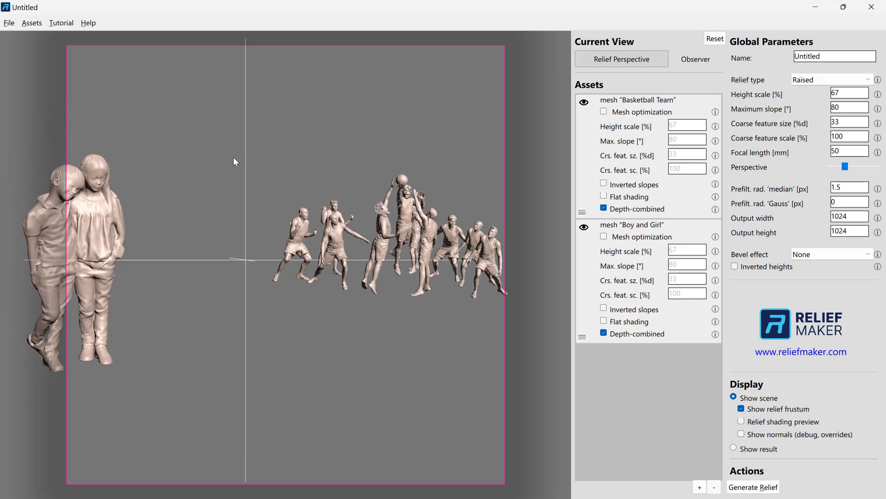
click(102, 225)
right_drag(133, 209, 300, 189)
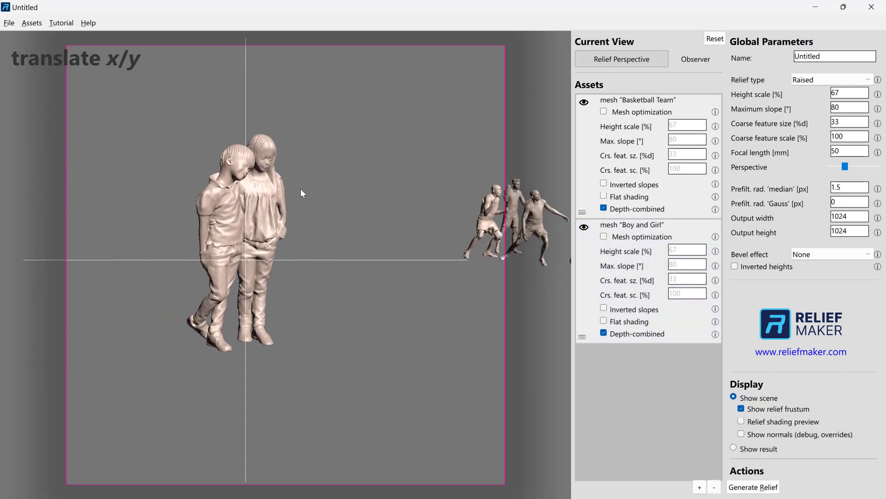
scroll(284, 209, up, 2)
Step: Rotate only the Boy and Girl mesh to face the front, and bring the whole scene back inside the relief frame
click(198, 250)
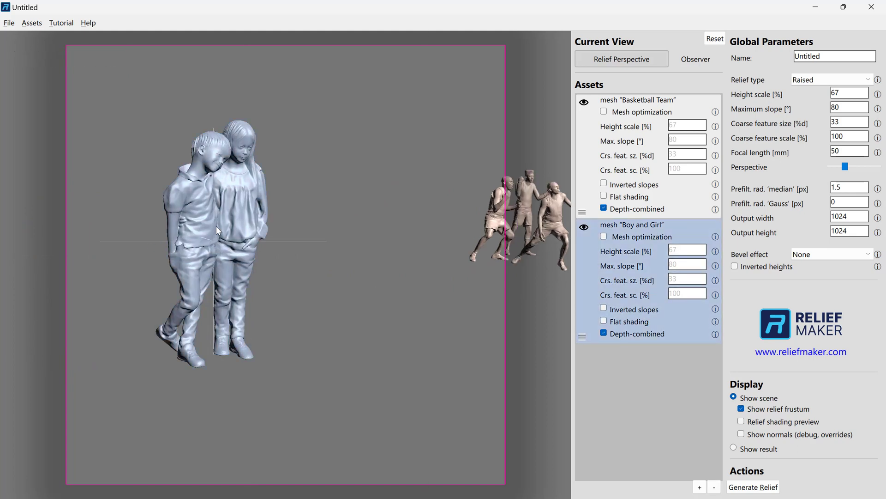
drag(204, 250, 113, 205)
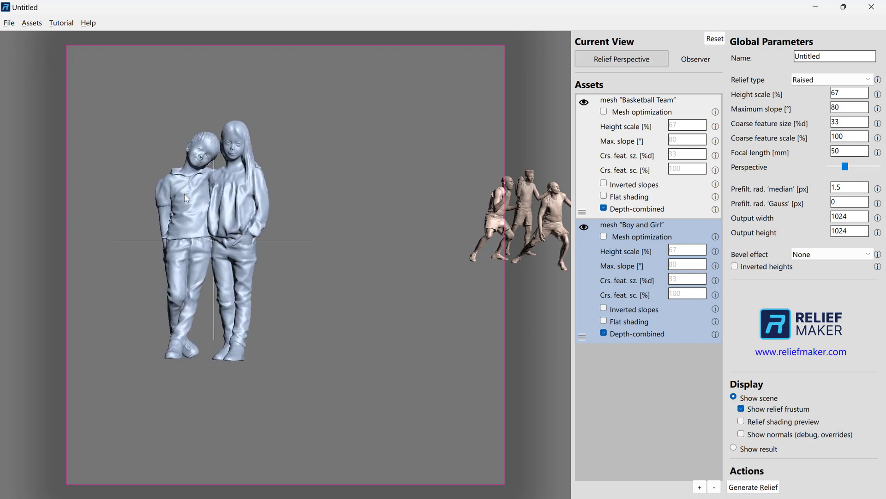
drag(159, 222, 232, 223)
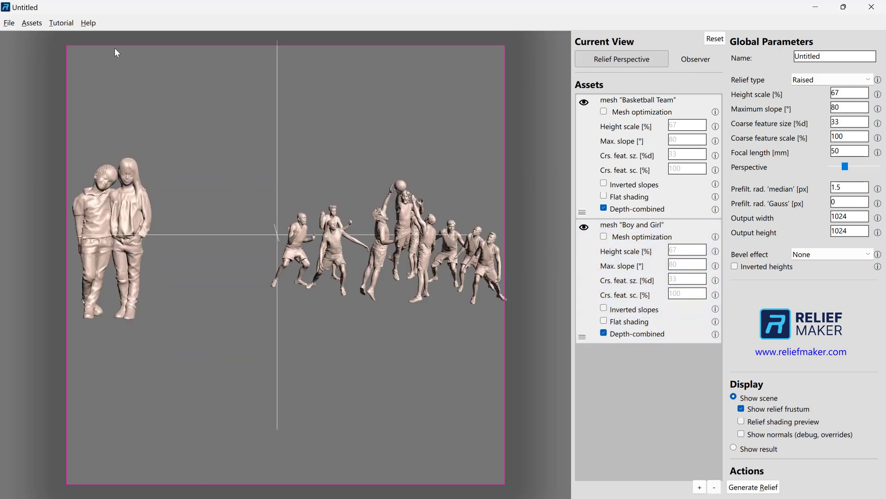
Step: Open the list of keyboard and mouse controls, review how scaling works, and close it
click(92, 26)
click(129, 75)
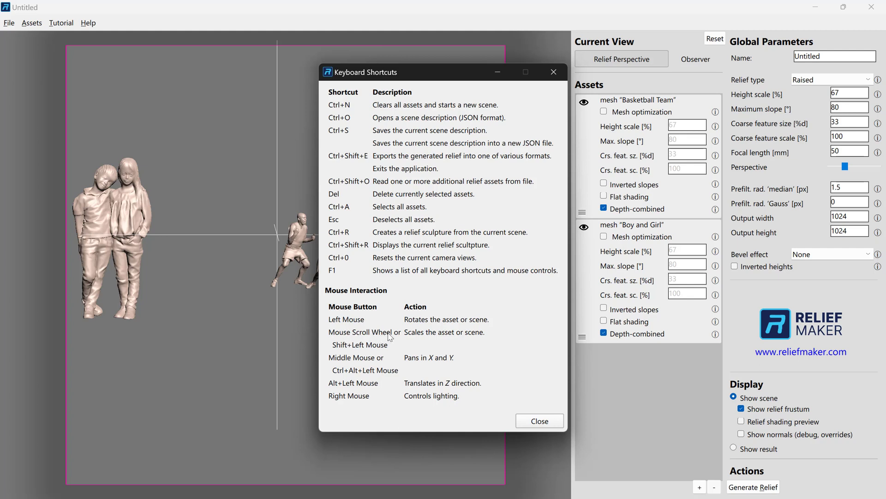
click(546, 420)
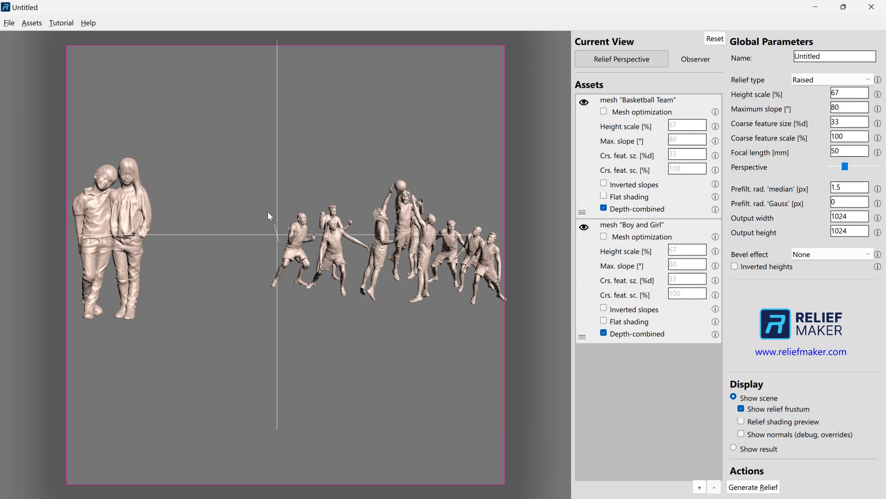
Step: Scale the whole scene down and up repeatedly, leaving both meshes fully inside the relief frame
scroll(232, 193, down, 6)
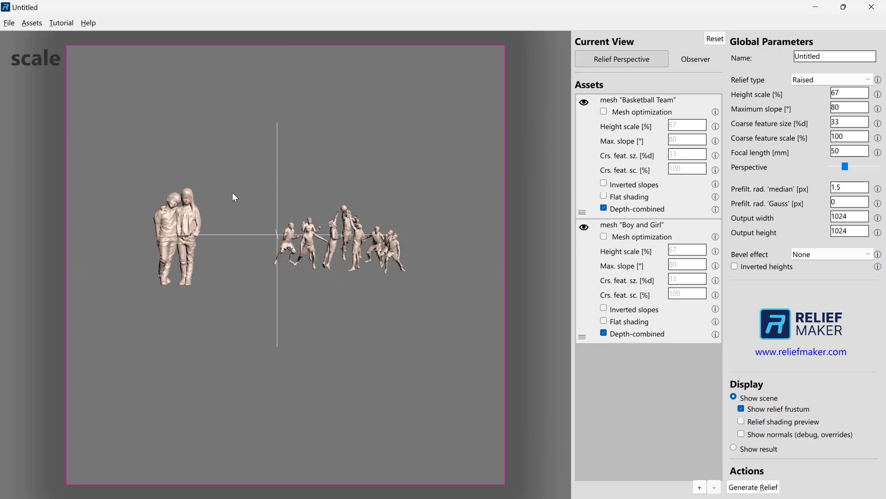
scroll(232, 193, up, 5)
scroll(233, 195, down, 4)
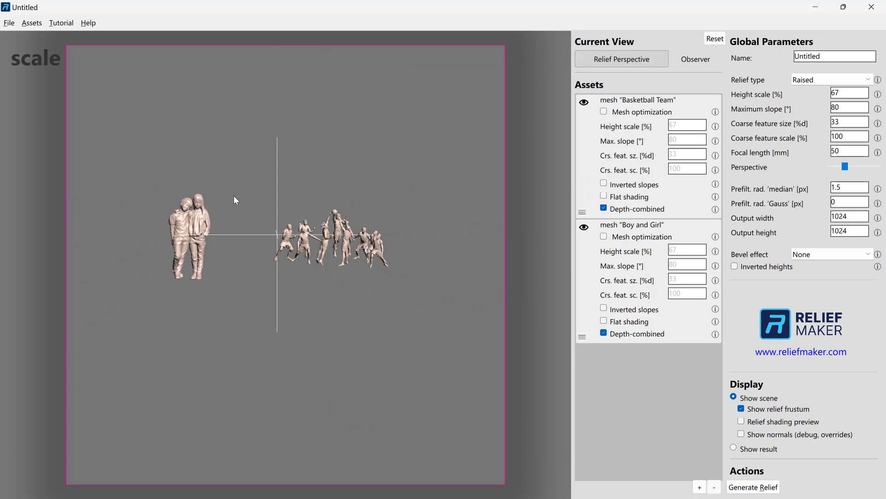
scroll(235, 196, up, 6)
scroll(234, 195, down, 2)
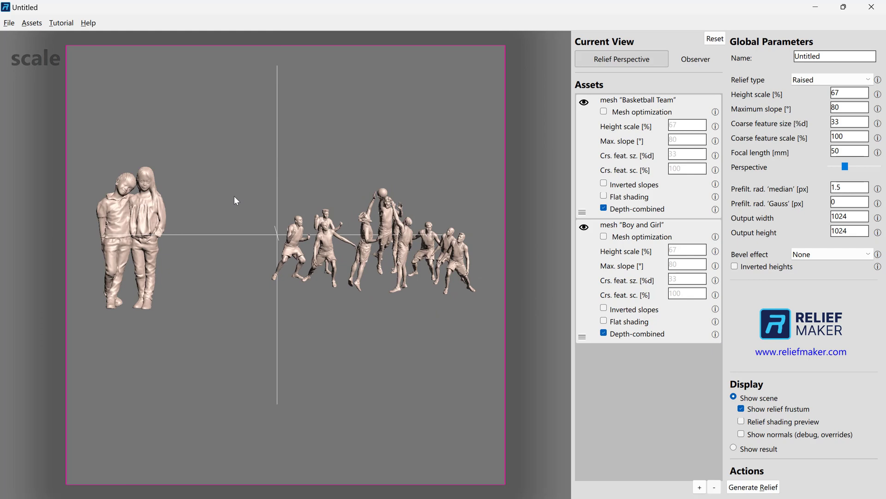
scroll(234, 196, up, 1)
scroll(235, 195, down, 2)
scroll(235, 197, up, 3)
scroll(234, 197, up, 2)
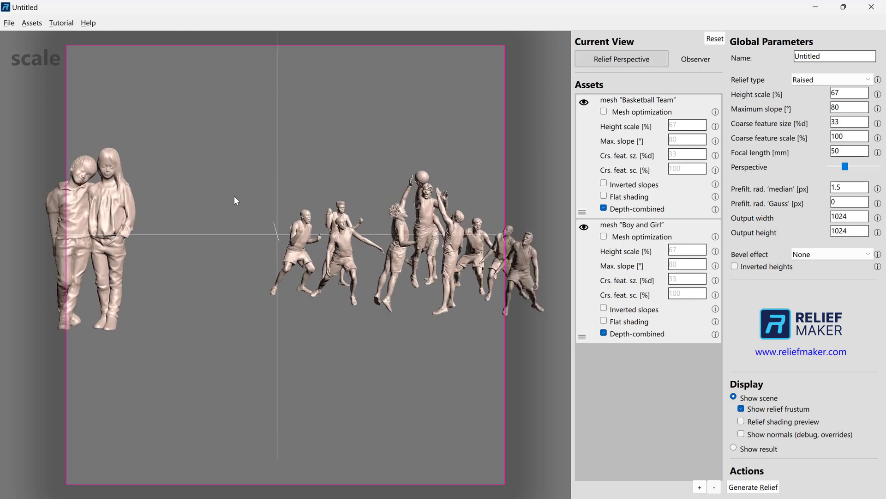
scroll(235, 197, up, 1)
scroll(234, 196, down, 3)
scroll(235, 197, down, 3)
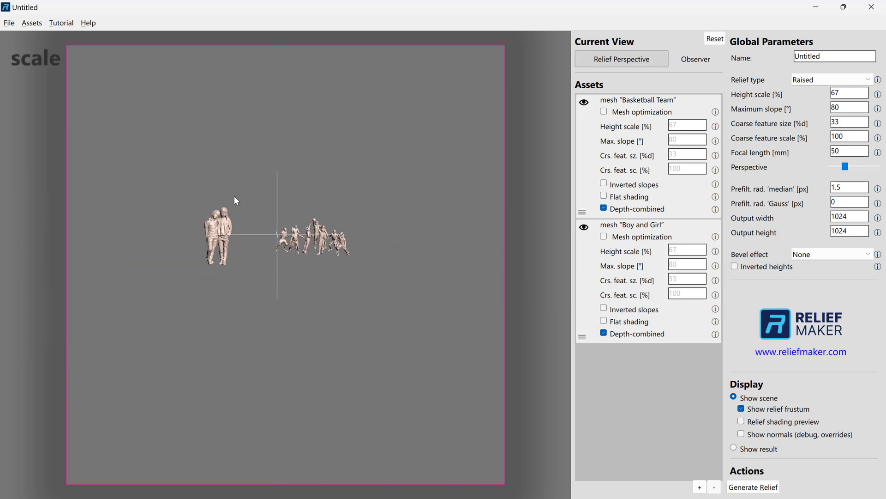
scroll(235, 196, up, 4)
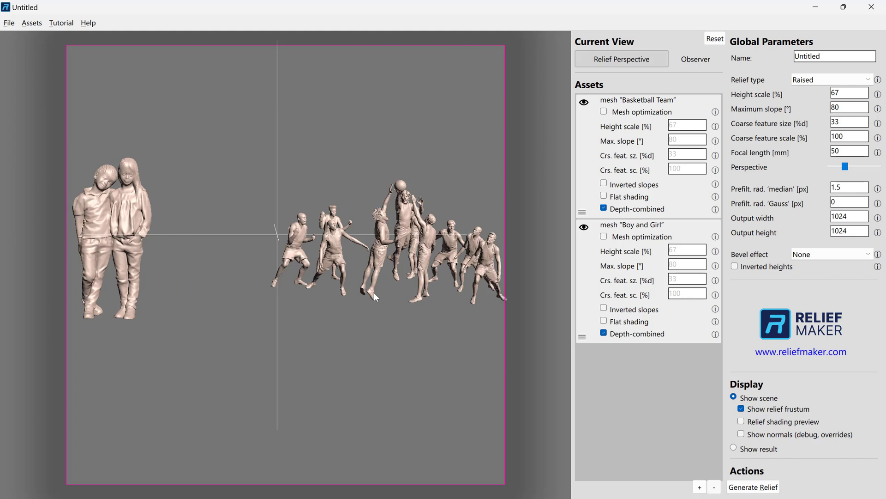
scroll(281, 240, down, 2)
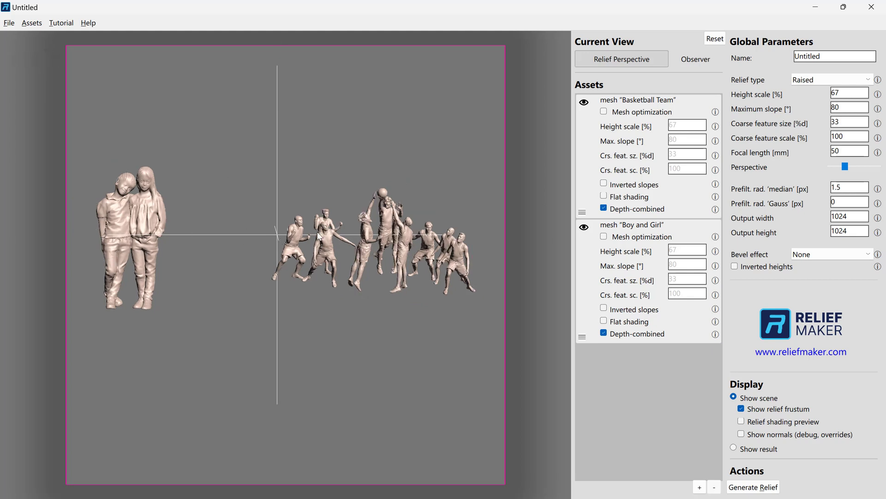
scroll(283, 244, up, 2)
scroll(283, 241, down, 1)
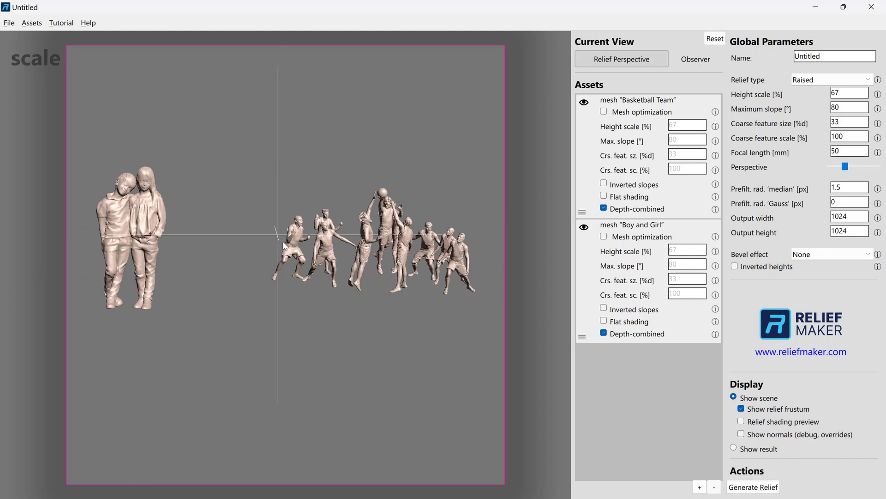
scroll(282, 241, up, 1)
scroll(282, 241, down, 1)
Step: Check the alternative scaling control in the controls list and use it to enlarge the whole scene slightly
click(92, 30)
click(122, 77)
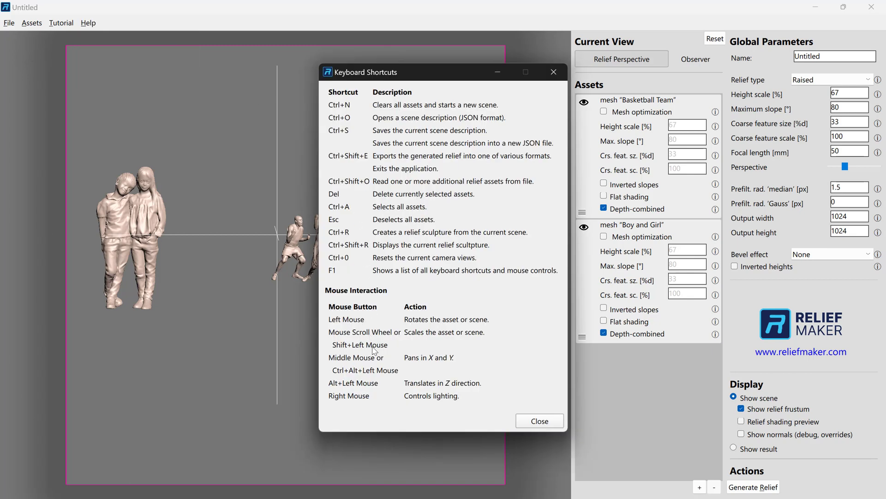
click(540, 420)
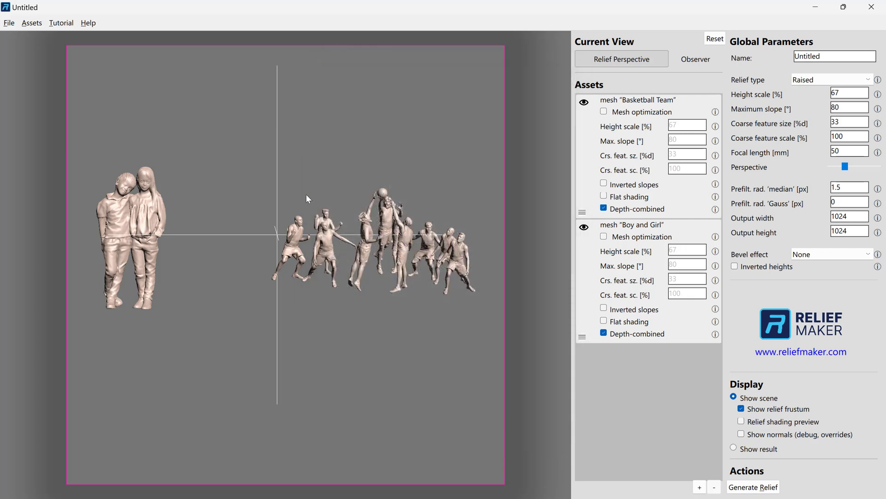
key(s)
mouse_move(311, 177)
mouse_down()
mouse_move(300, 184)
mouse_move(332, 167)
mouse_move(303, 184)
mouse_move(325, 168)
mouse_move(311, 177)
mouse_up()
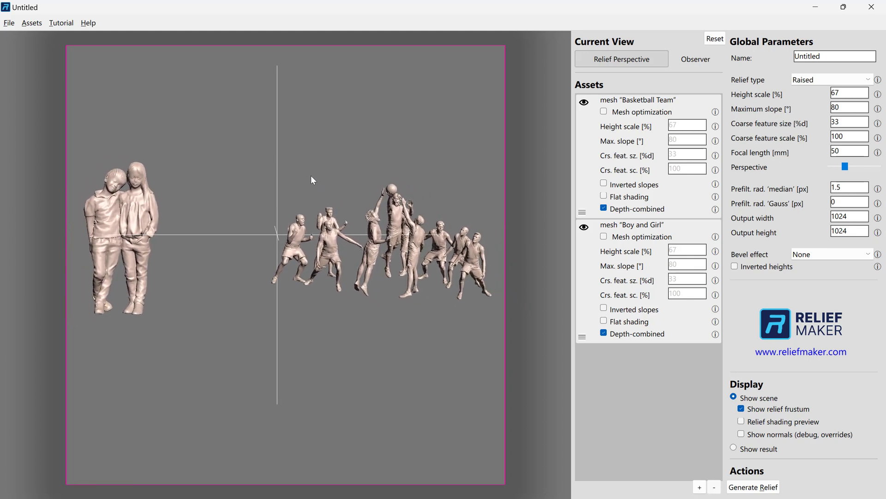
Step: Scale only the Boy and Girl mesh down until it is shorter than the Basketball Team group, and deselect it
click(141, 207)
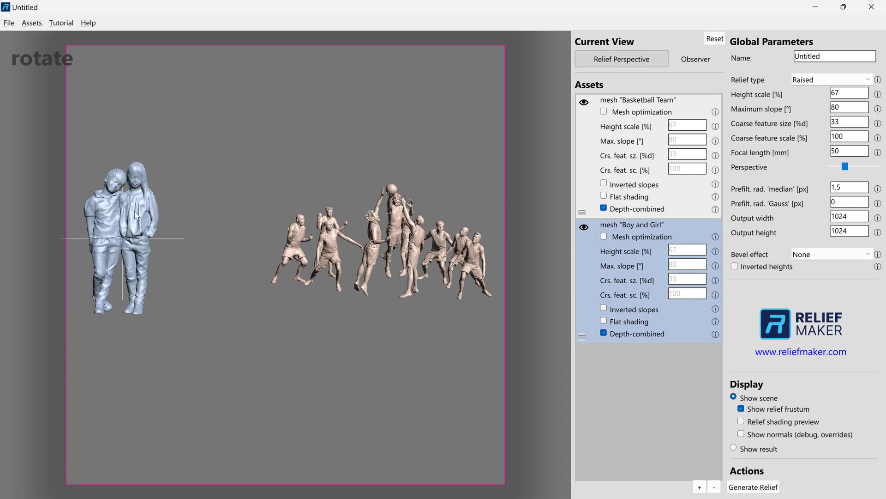
scroll(296, 165, down, 5)
drag(296, 164, 204, 211)
drag(251, 183, 138, 250)
click(264, 148)
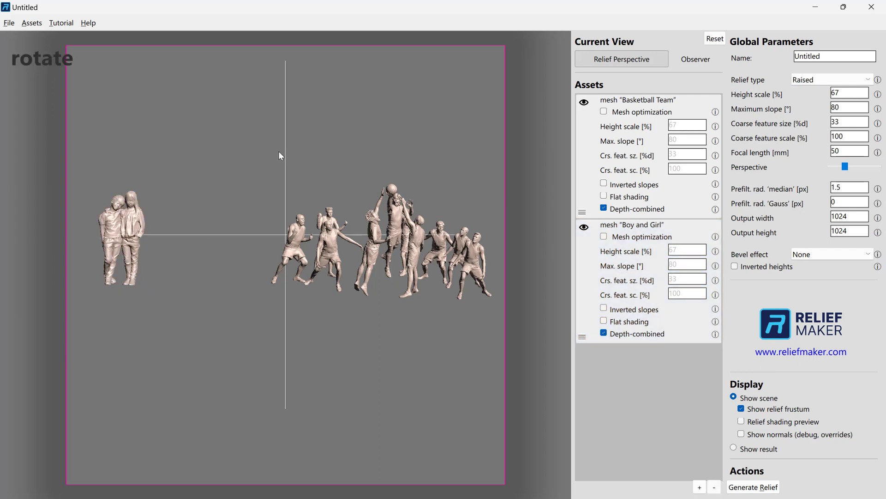
Step: Scale both meshes together with nothing selected, leaving the whole scene slightly smaller
scroll(262, 182, up, 1)
scroll(262, 181, down, 5)
scroll(261, 181, up, 4)
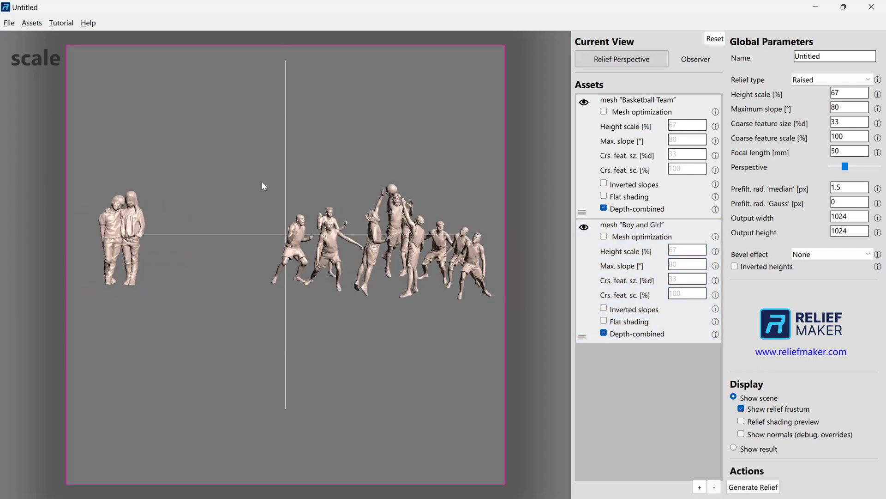
scroll(262, 182, down, 2)
scroll(263, 185, up, 1)
Step: Consult the controls list for panning in X and Y, and shift the whole scene slightly within the frame
click(88, 23)
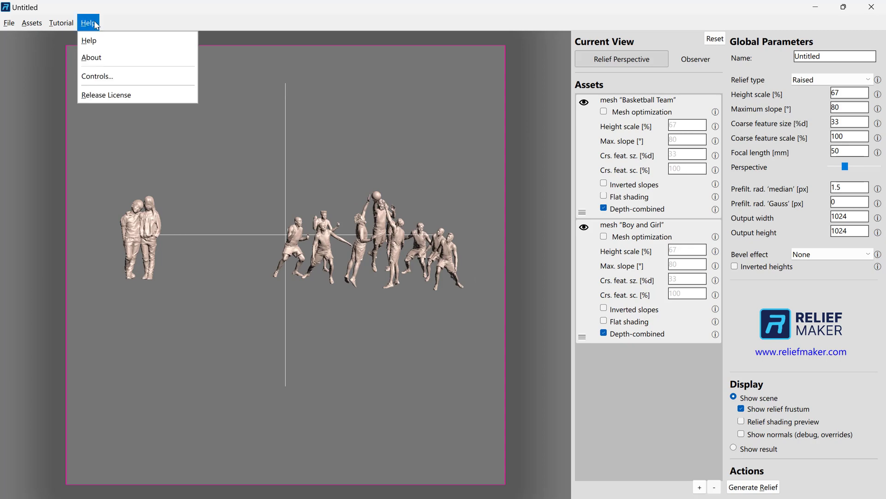
click(138, 76)
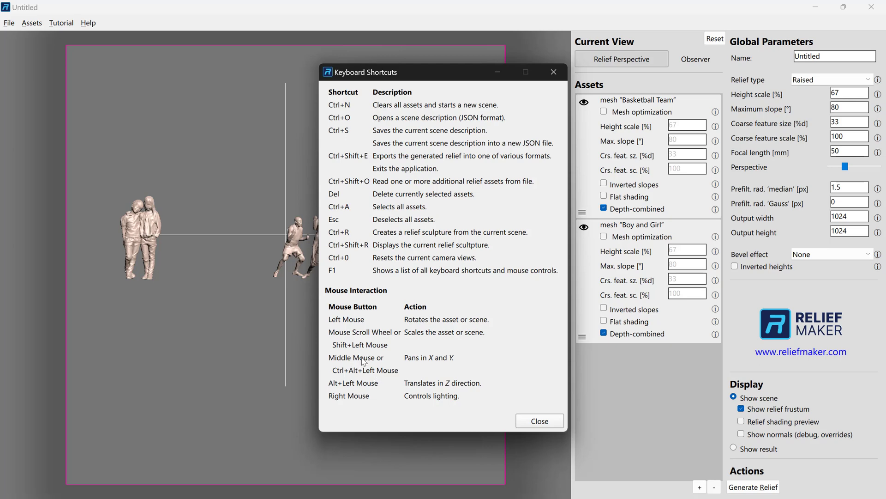
click(540, 421)
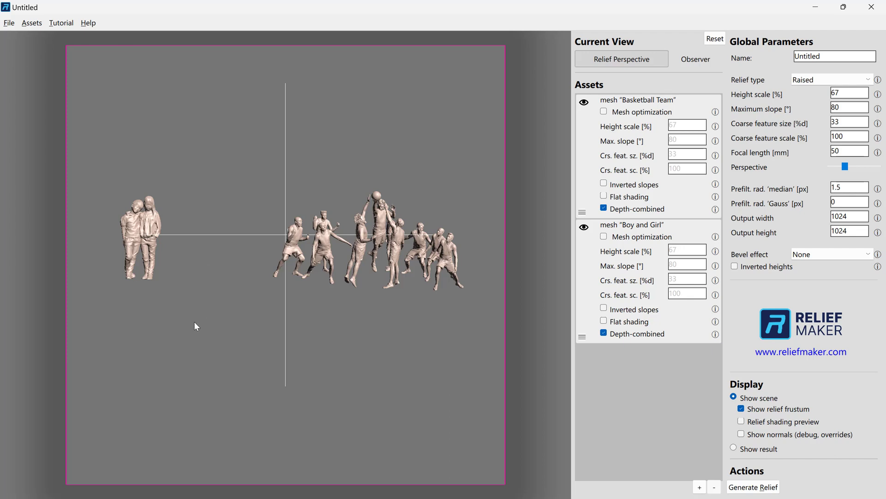
mouse_move(194, 322)
mouse_down()
mouse_move(295, 316)
mouse_move(116, 317)
mouse_move(297, 287)
mouse_move(172, 386)
mouse_move(198, 297)
mouse_move(305, 293)
mouse_move(219, 332)
mouse_move(195, 328)
mouse_up()
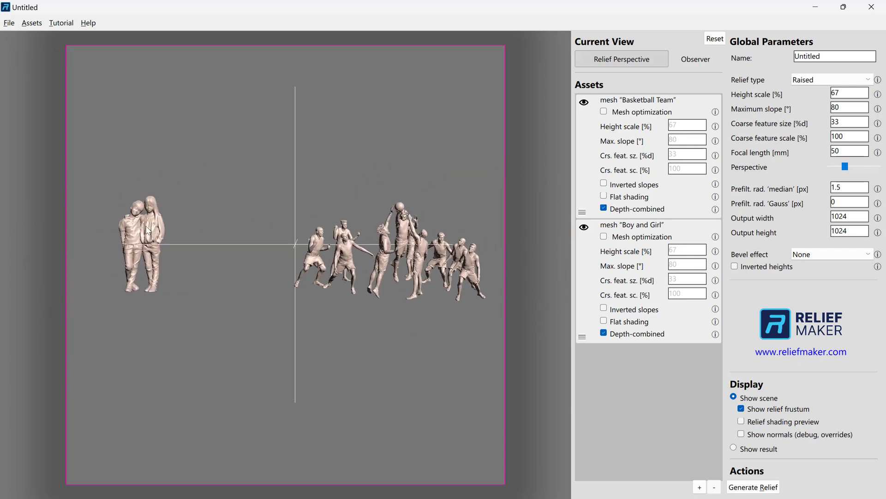
Step: Pan only the Boy and Girl mesh in X and Y into the Basketball Team group, and rotate and enlarge the whole scene
click(148, 231)
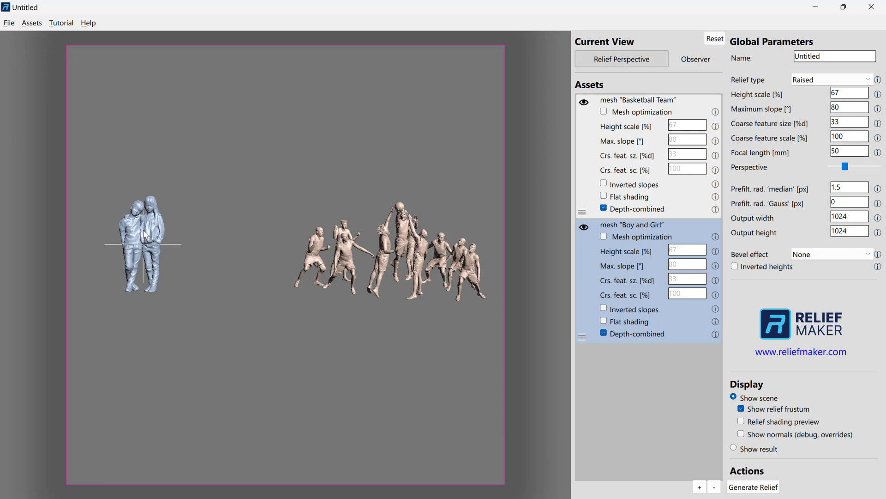
right_drag(150, 223, 487, 222)
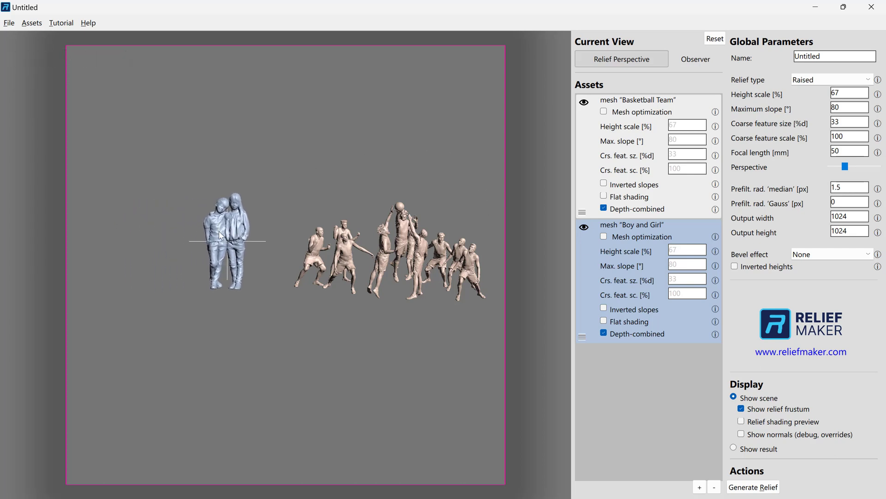
right_drag(221, 235, 562, 236)
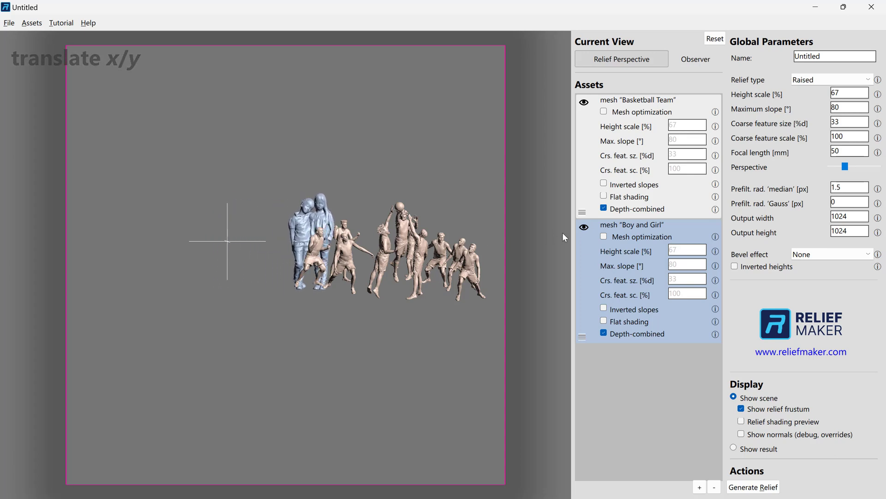
right_drag(300, 228, 542, 239)
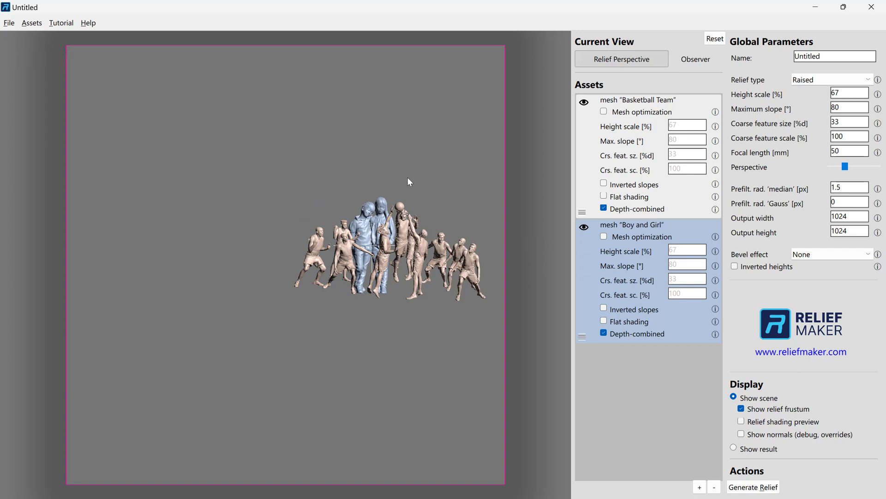
drag(408, 179, 317, 122)
Step: Look up translation in the Z direction in the controls list, and rotate the whole scene to a lower, nearly frontal view
click(90, 27)
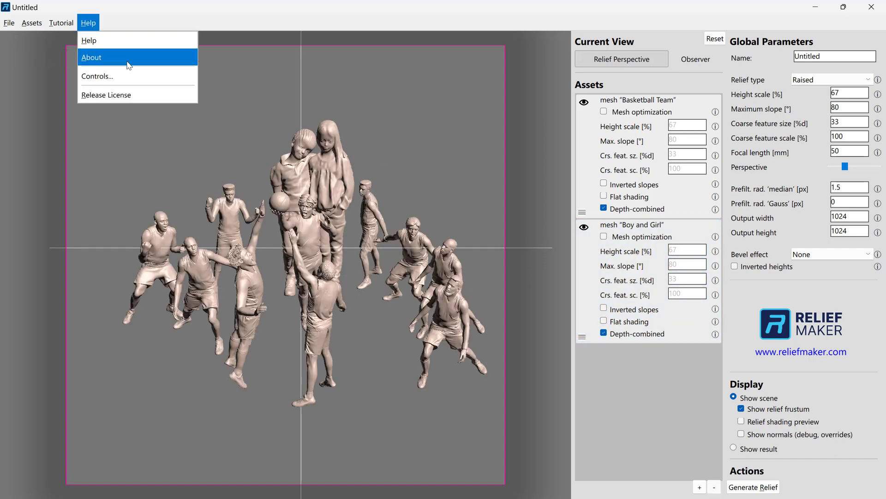
click(137, 77)
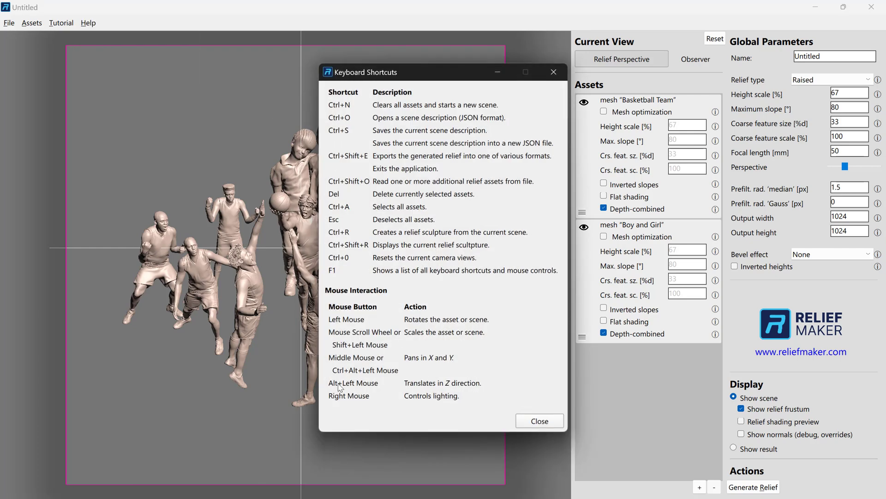
click(540, 421)
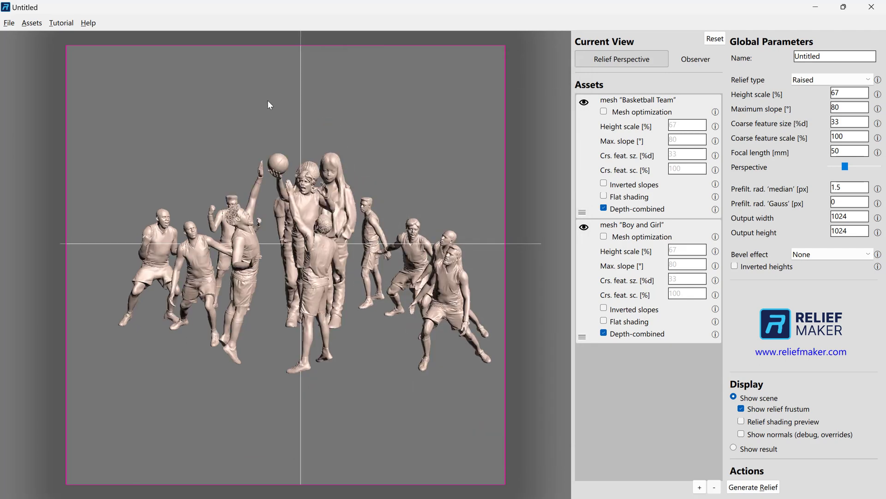
drag(434, 187, 410, 162)
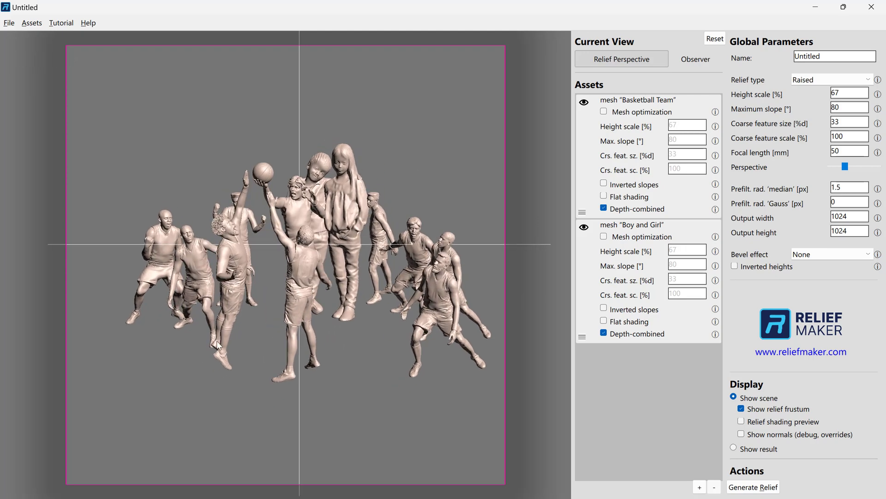
drag(416, 181, 385, 172)
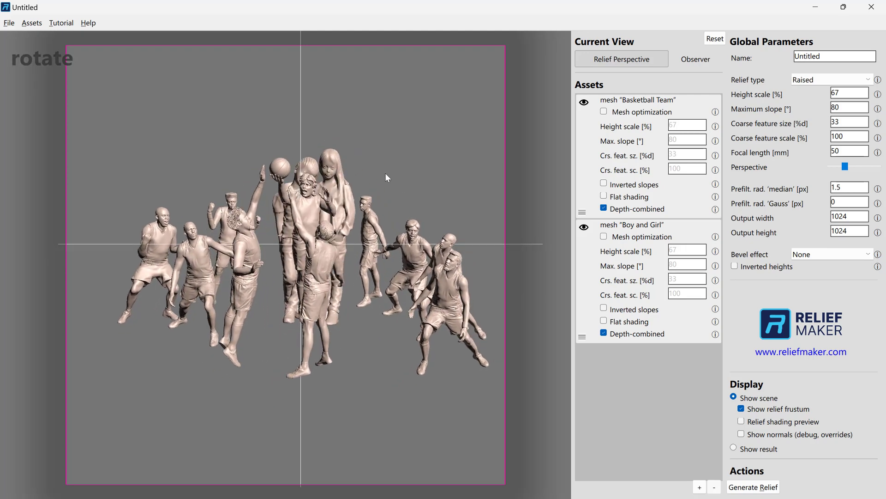
Step: Translate the Boy and Girl mesh in the Z direction on its own, and do the same with the Basketball Team mesh
click(332, 170)
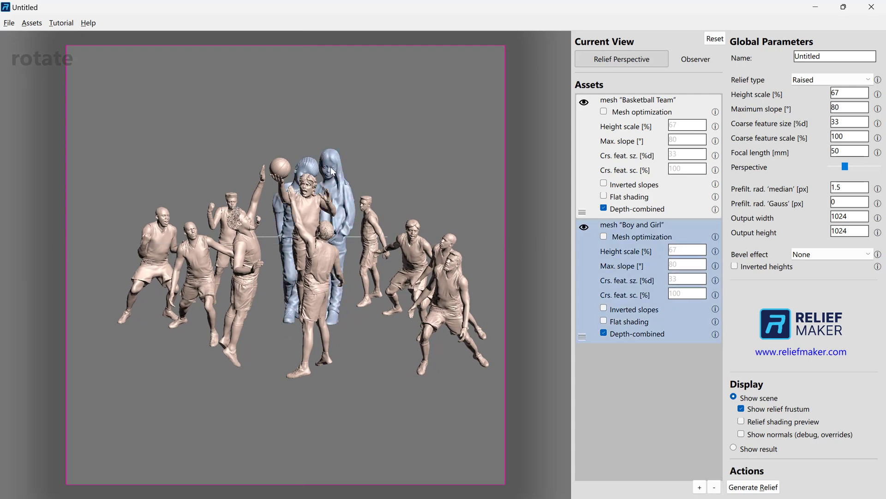
right_drag(334, 168, 555, 102)
right_drag(343, 182, 0, 379)
right_drag(416, 161, 82, 296)
right_drag(415, 309, 271, 370)
drag(272, 370, 279, 346)
click(335, 242)
right_drag(336, 243, 368, 257)
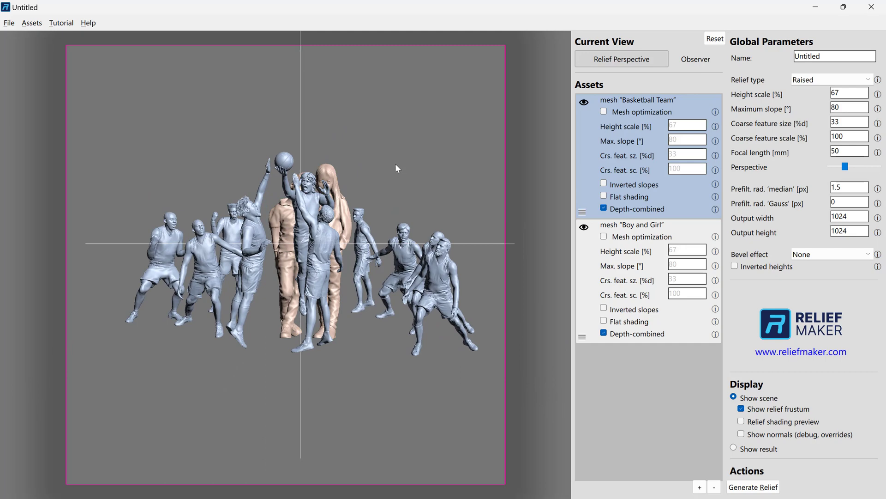
Step: Recompose the whole scene with nothing selected by rotating, enlarging and panning it until all figures fit inside the relief frame
drag(397, 164, 429, 193)
scroll(421, 200, up, 3)
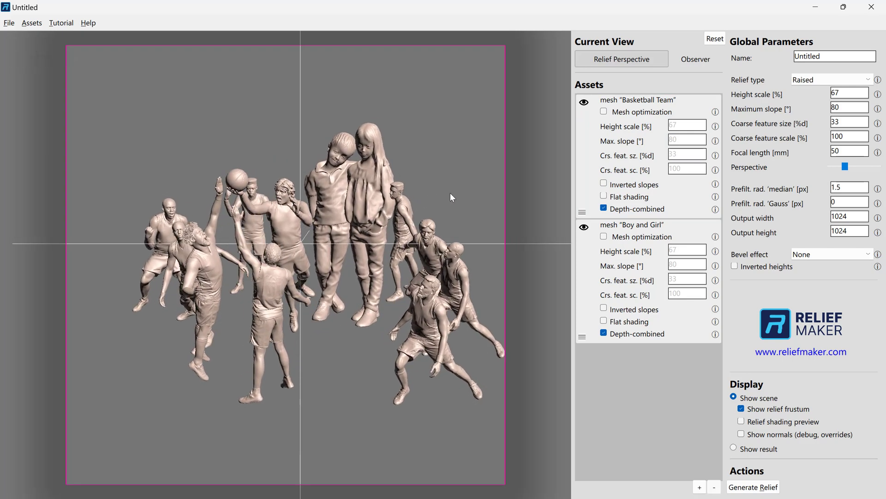
middle_drag(457, 192, 443, 184)
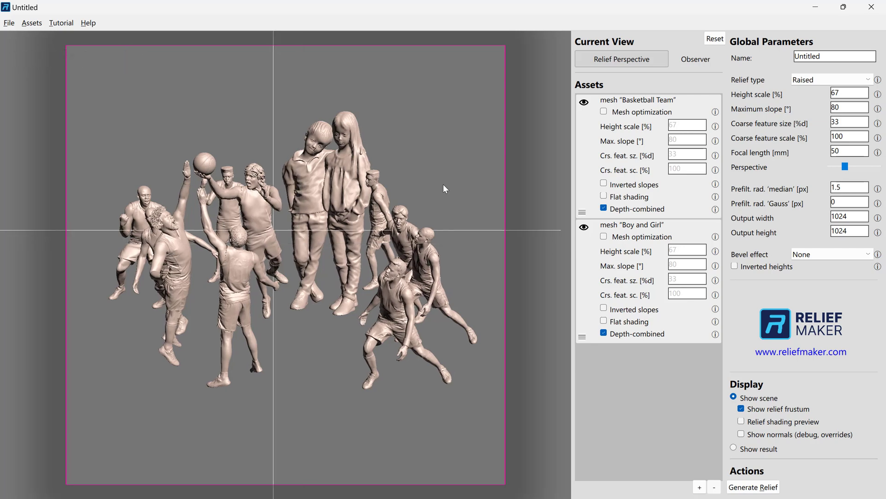
Step: Look up the lighting control in the controls list and generate the relief from the composed scene
click(89, 23)
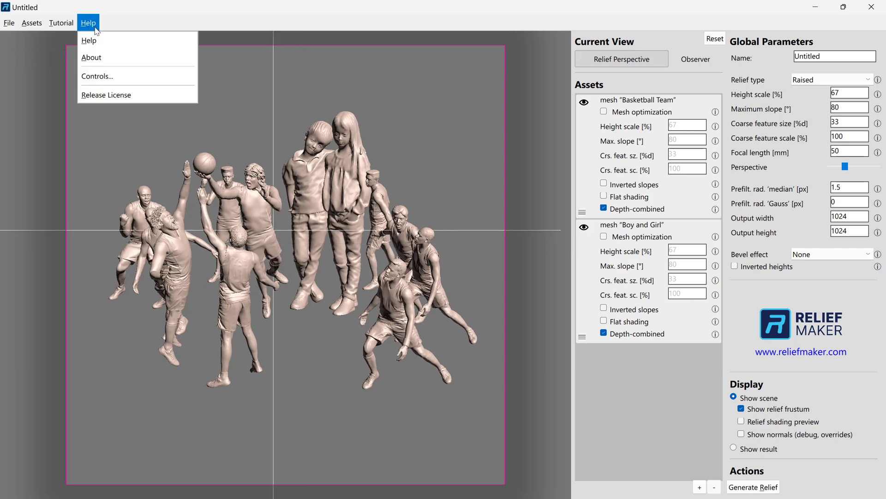
click(125, 72)
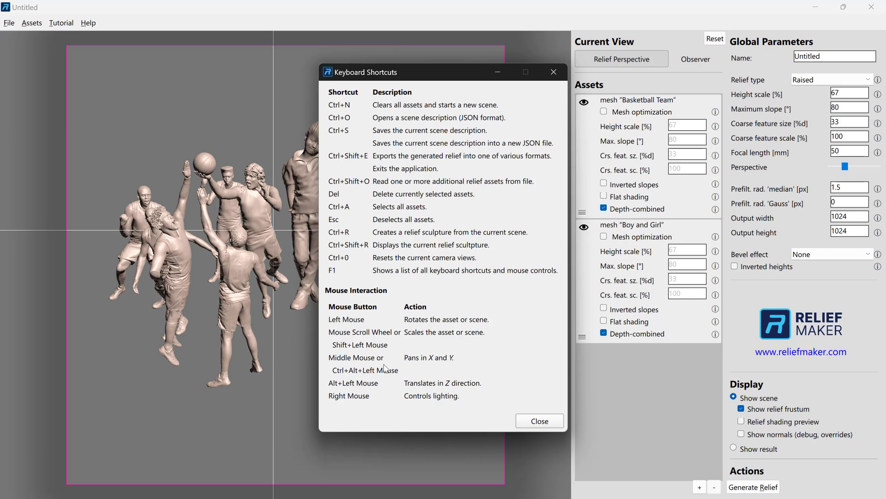
click(539, 421)
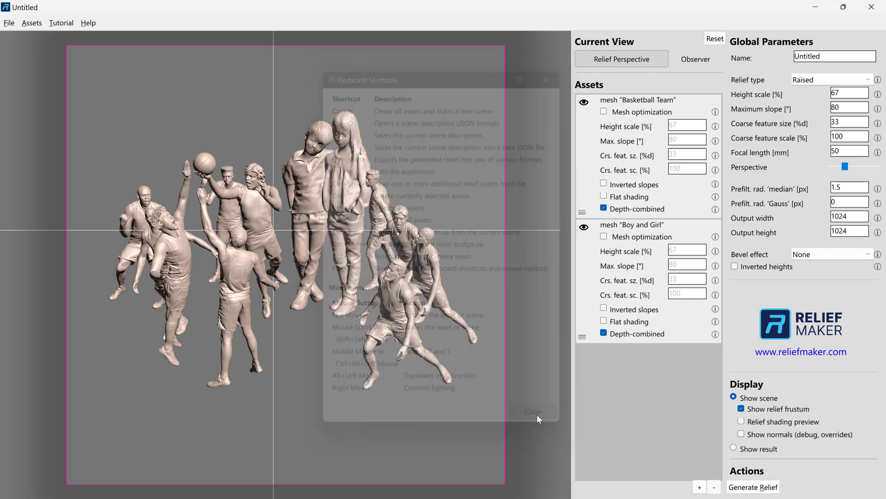
click(748, 488)
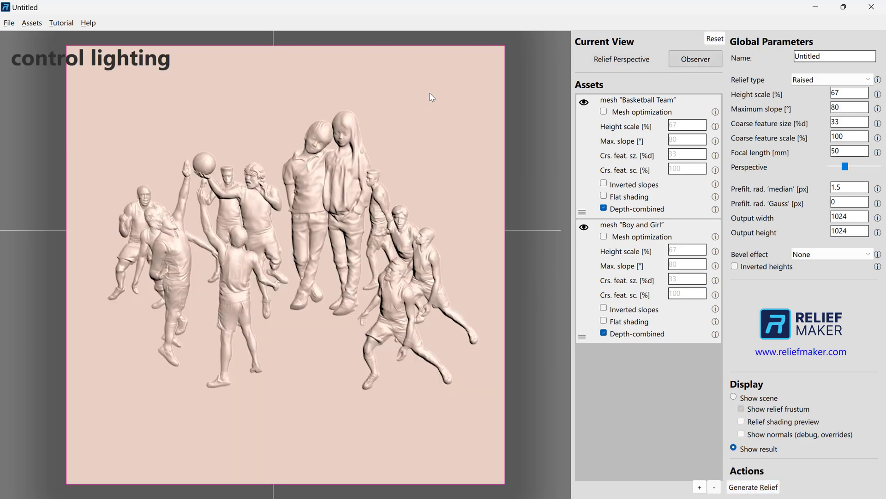
Step: Swing the light around the generated relief to view it under several directions, ending with a soft, bright illumination
mouse_move(431, 94)
mouse_down()
mouse_move(212, 185)
mouse_move(274, 339)
mouse_move(314, 386)
mouse_move(447, 396)
mouse_move(438, 107)
mouse_move(397, 90)
mouse_move(286, 79)
mouse_up()
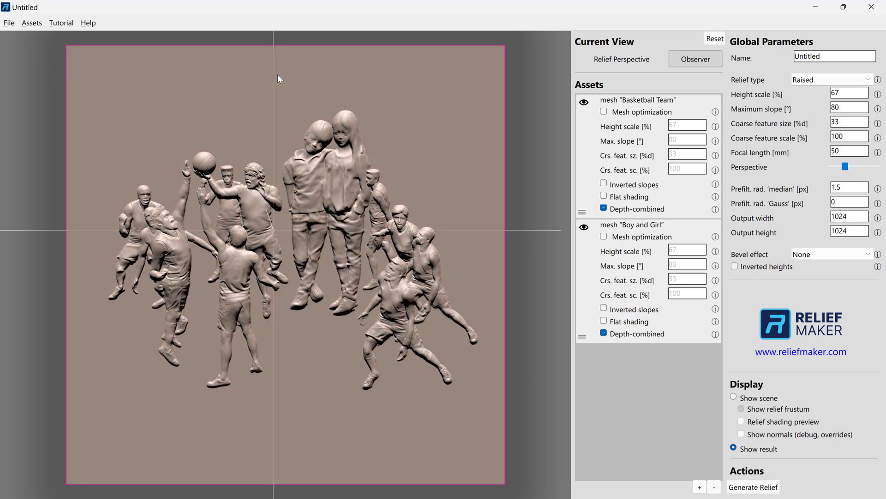
drag(267, 75, 207, 171)
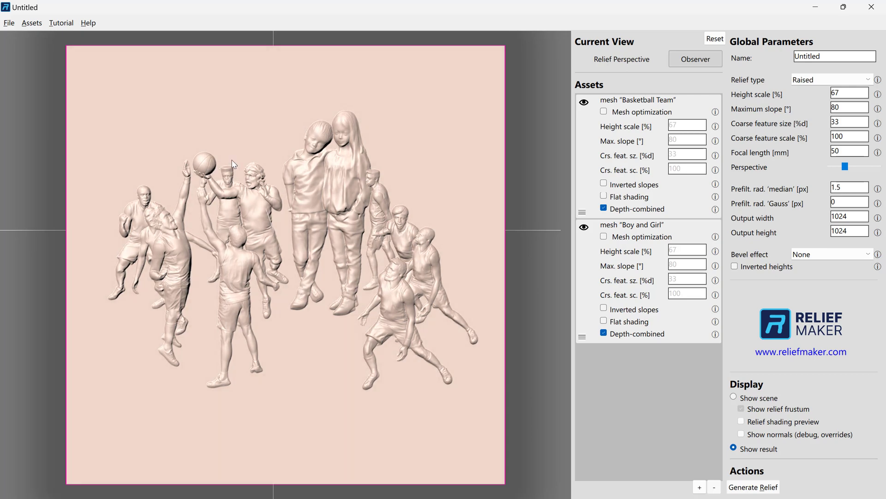
drag(235, 164, 294, 238)
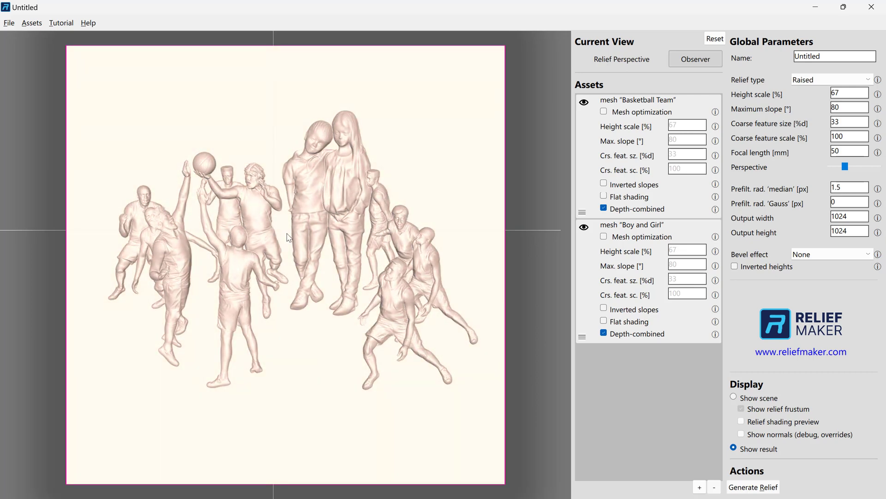
drag(289, 238, 354, 181)
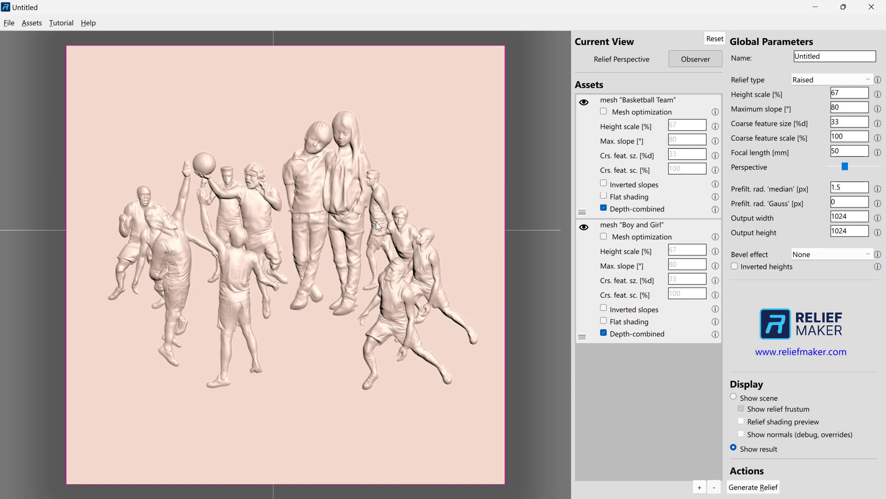
Step: Open the list of keyboard shortcuts and mouse controls again
click(89, 22)
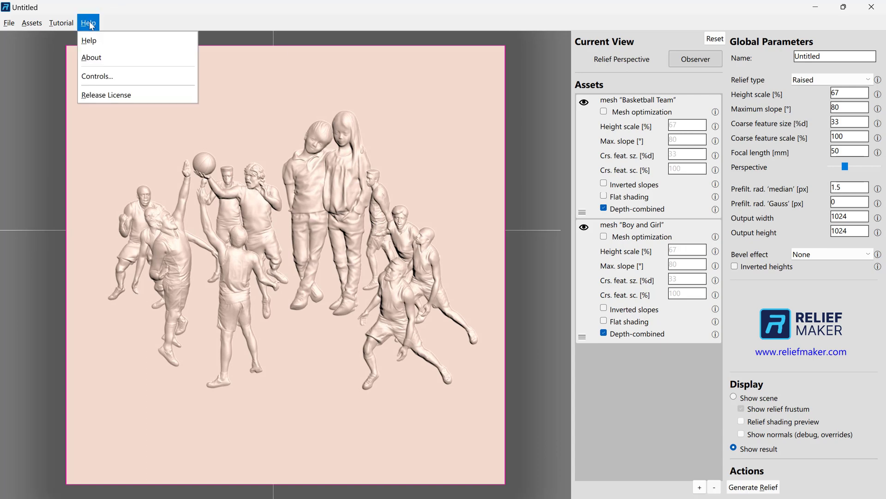
click(127, 75)
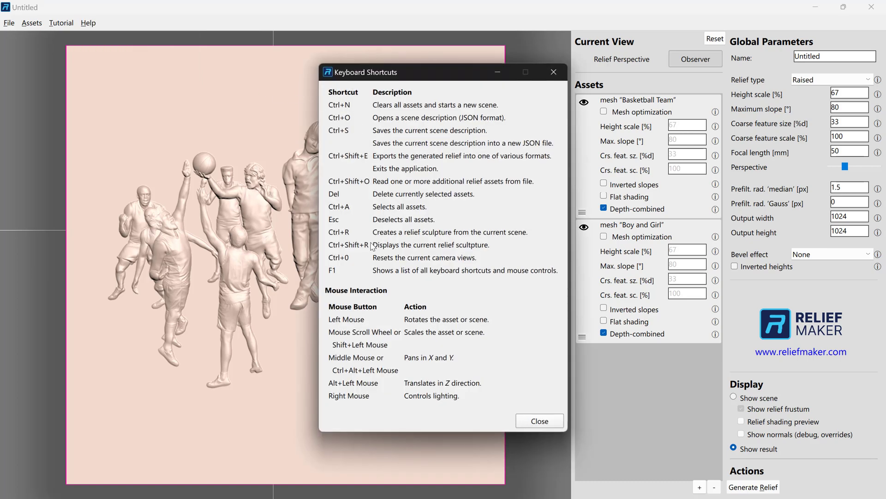